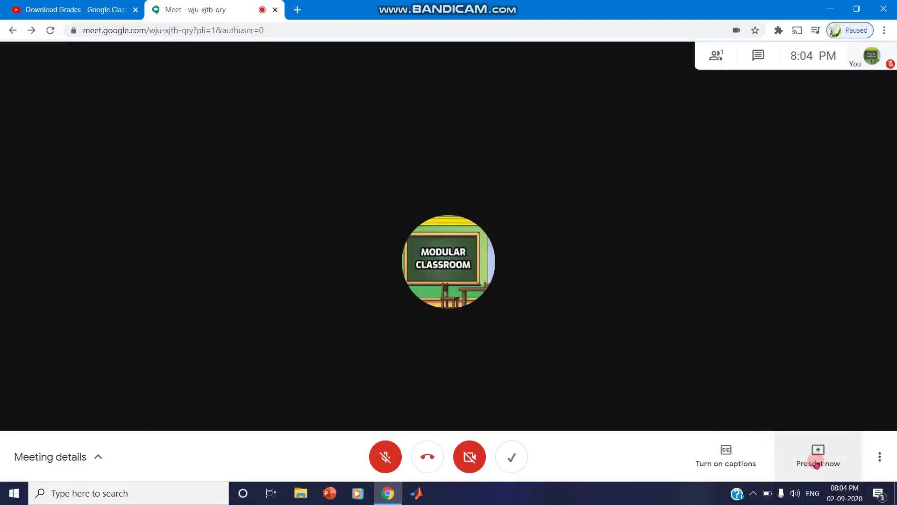
- Choose to present a single Chrome tab from Meet's Present now menu
left_click(816, 464)
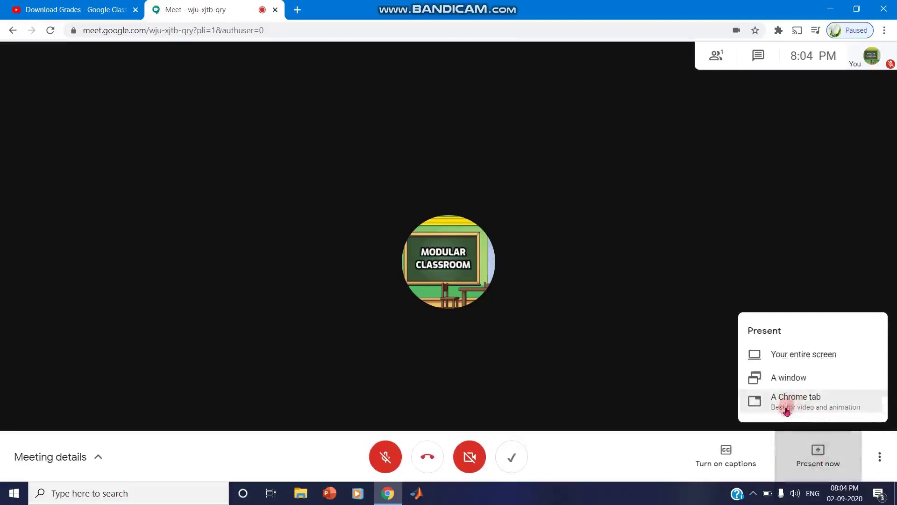
left_click(817, 409)
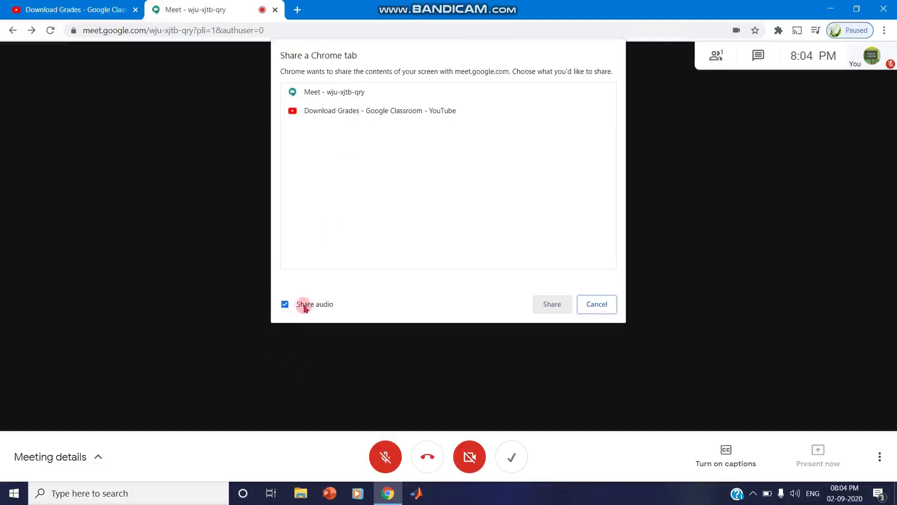
- Share the Download Grades YouTube tab to the call with audio enabled
left_click(365, 115)
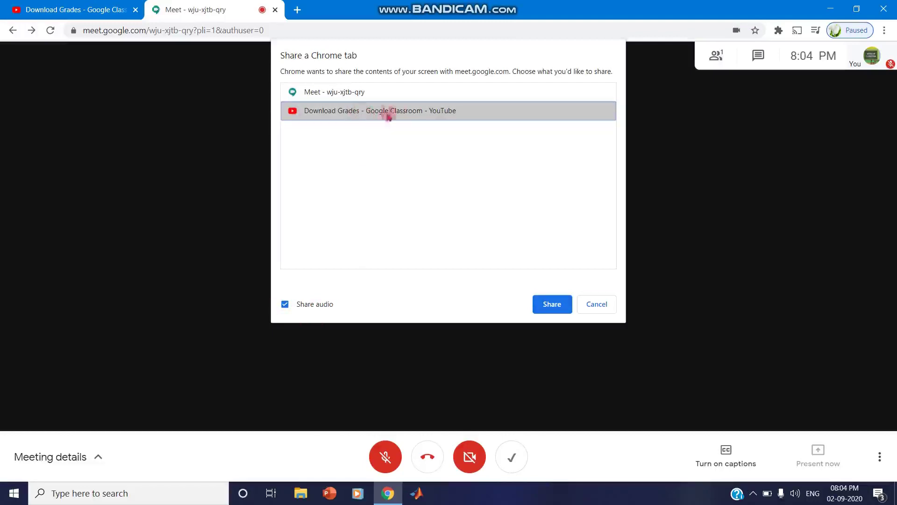
left_click(544, 307)
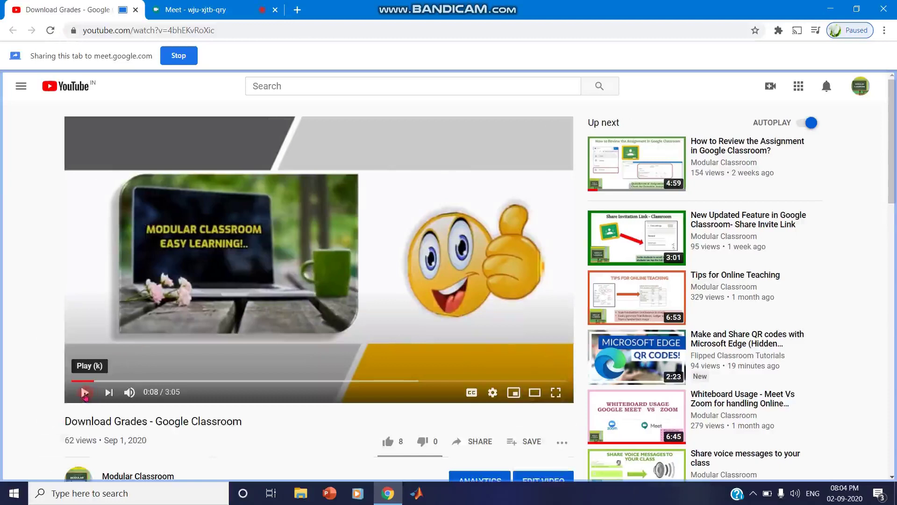
- Play the Download Grades video briefly and pause it at 0:15
left_click(85, 393)
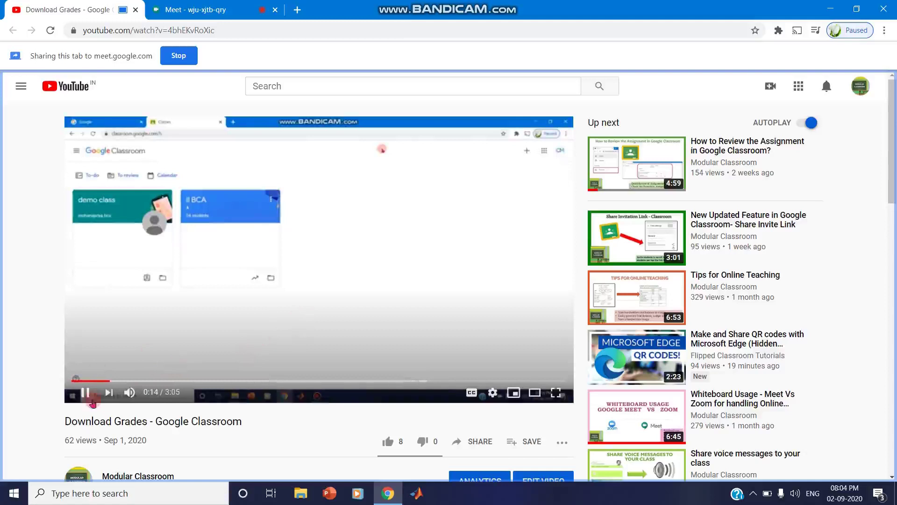
left_click(84, 394)
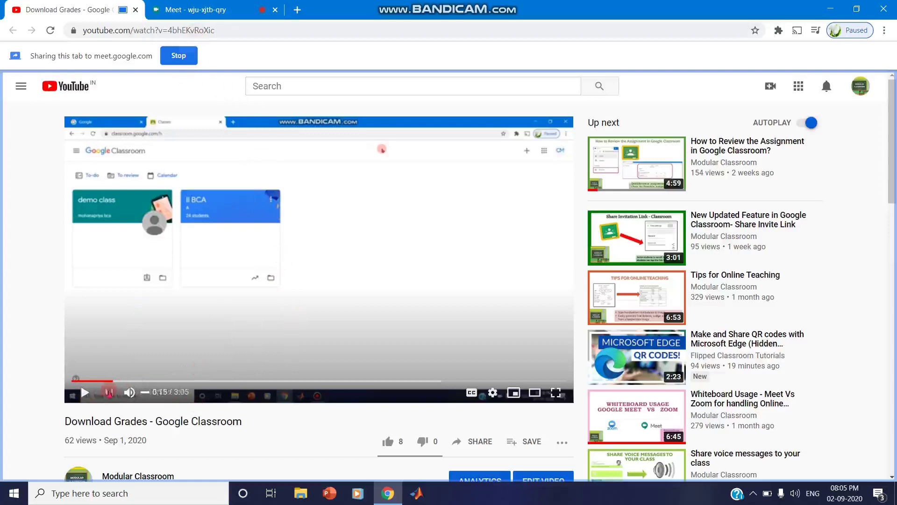
- Switch back to the Meet tab to confirm the YouTube tab is presented with audio
left_click(203, 10)
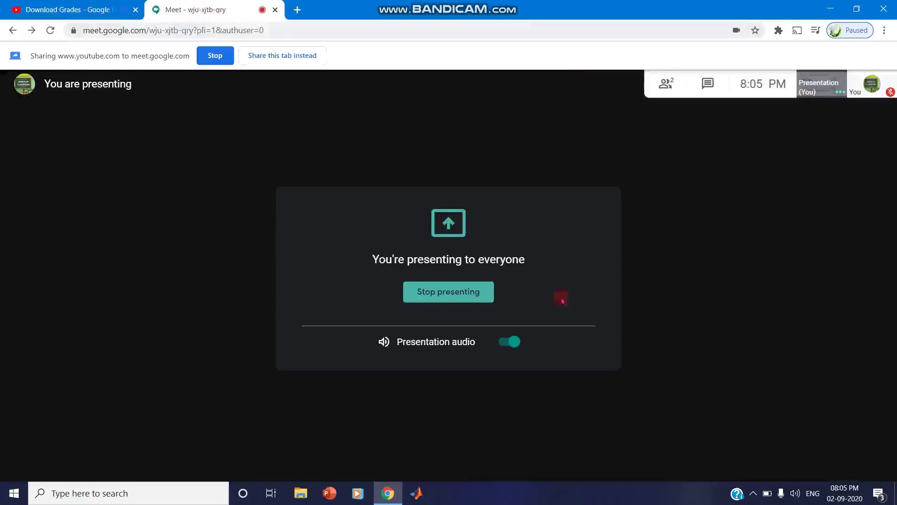